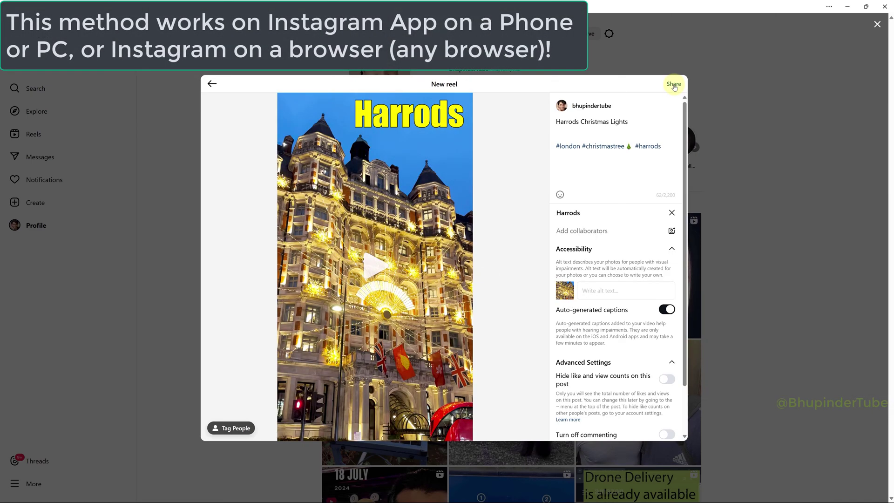
# - Publish the Harrods Christmas Lights reel from Instagram's New reel dialog
pyautogui.click(674, 85)
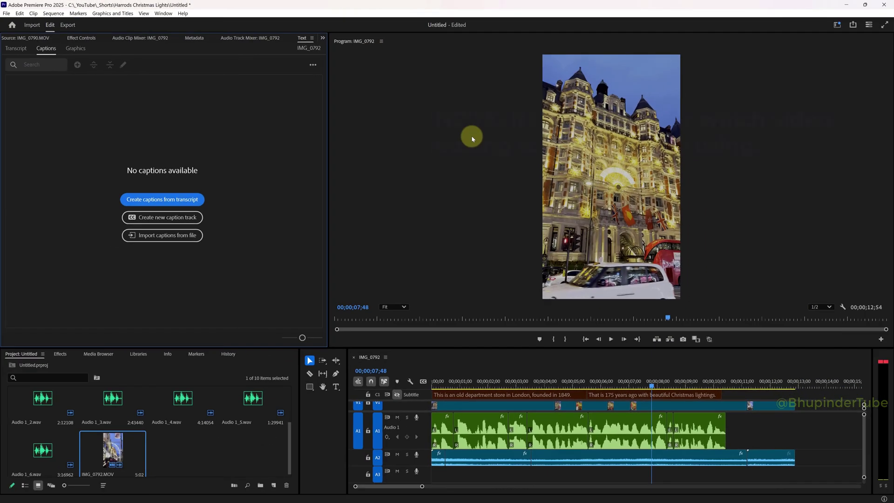
# - Switch Premiere Pro to Export to reach the reel's H.264 bitrate settings
pyautogui.click(69, 26)
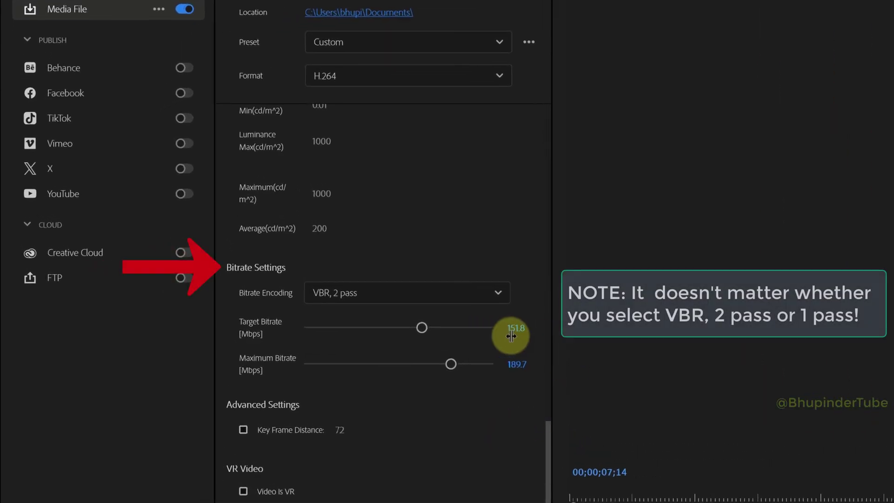
pyautogui.moveTo(516, 329)
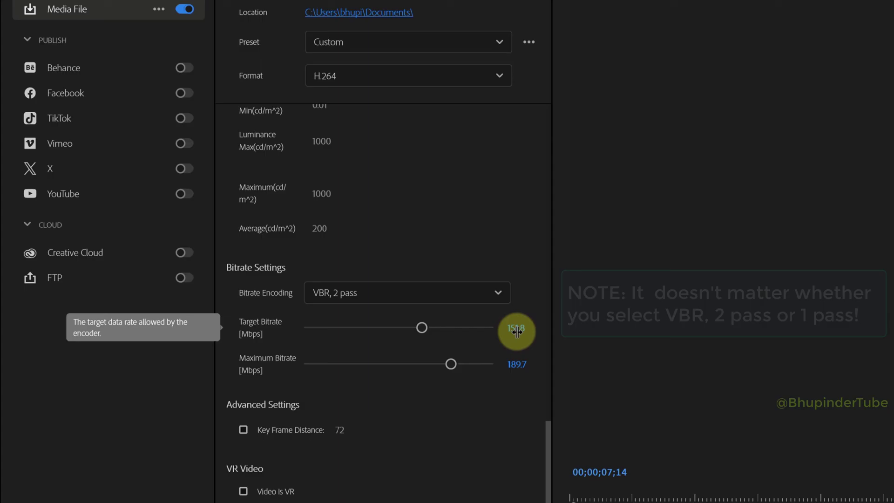
# - Export the reel at a 99 Mbps target bitrate and locate the 142,407 KB MP4
pyautogui.click(517, 328)
pyautogui.write('99')
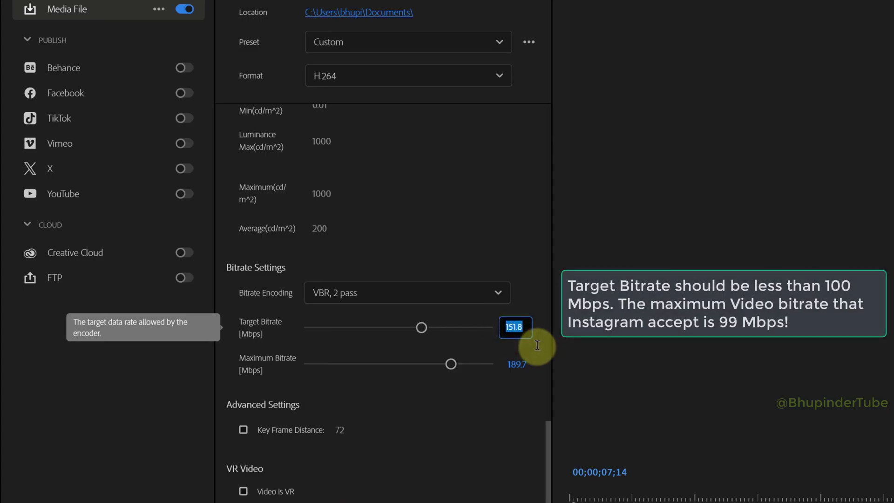
pyautogui.click(536, 399)
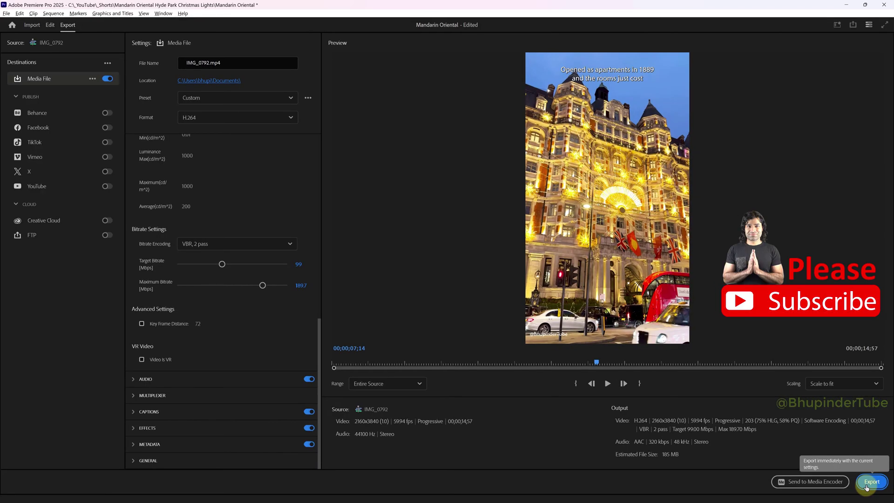
pyautogui.click(871, 481)
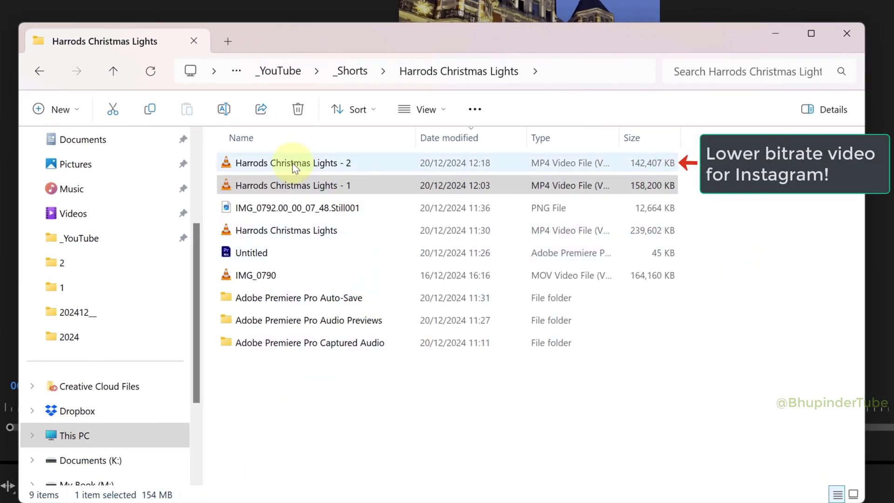
pyautogui.click(293, 163)
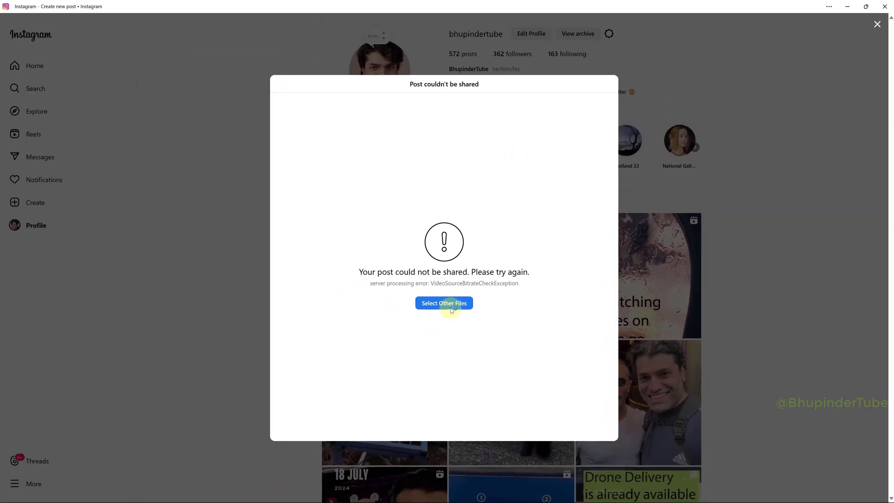
# - Replace the rejected video with Harrods Christmas Lights - 2 and share the reel
pyautogui.click(451, 307)
pyautogui.click(198, 112)
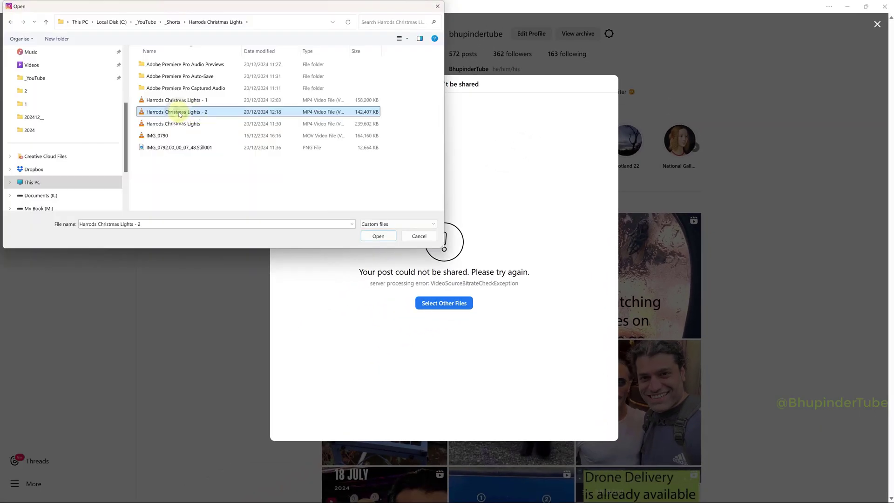
pyautogui.doubleClick(179, 113)
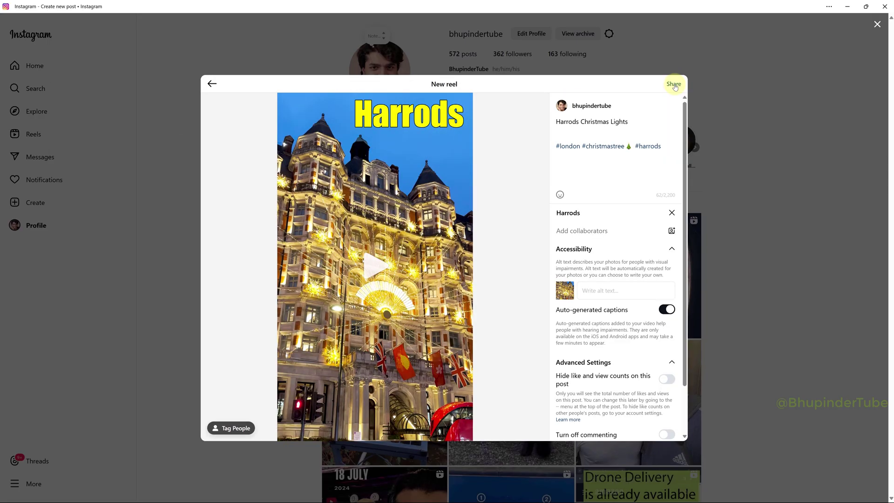
pyautogui.click(674, 84)
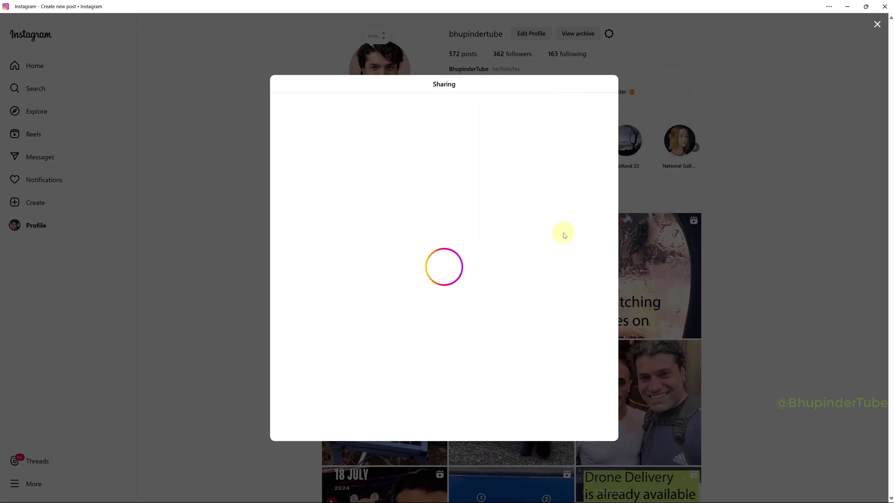